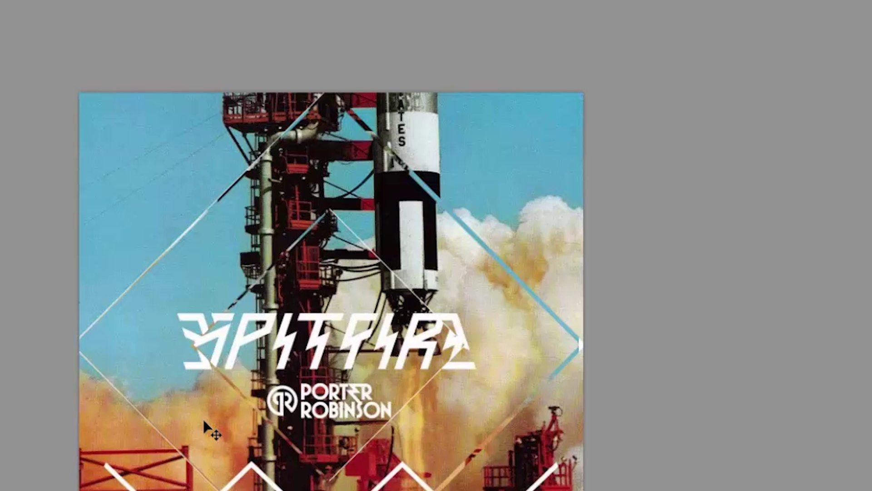
Create a new 1000 × 1000 px document at 72 ppi.
key(ctrl+n)
key(Tab)
key(Tab)
text(1000)
key(Tab)
text(1000)
key(Tab)
text(72)
key(Return)
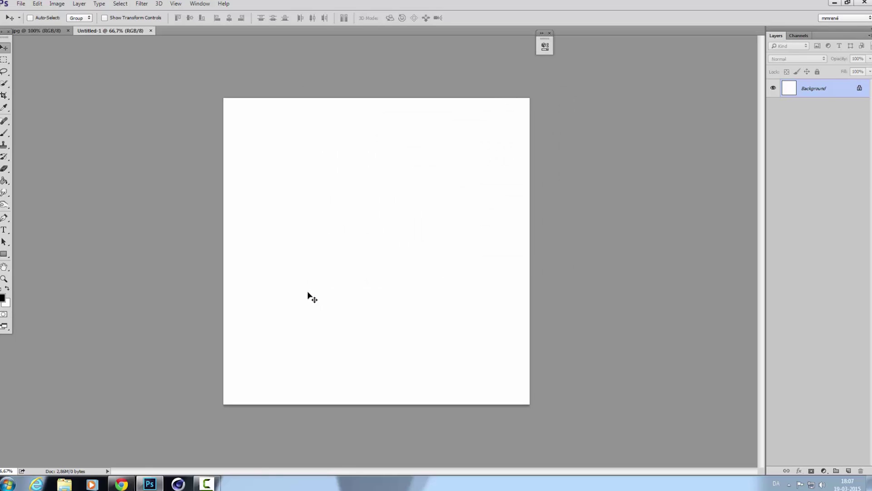
Paste the landscape photo, scale it down to about 31%, and view at 100%.
key(ctrl+v)
drag(400, 307, 292, 314)
key(ctrl+t)
drag(592, 387, 375, 267)
key(Return)
key(ctrl+1)
Draw a small black square with the Rectangle tool in Shape mode.
scroll(521, 278, down, 3)
click(5, 255)
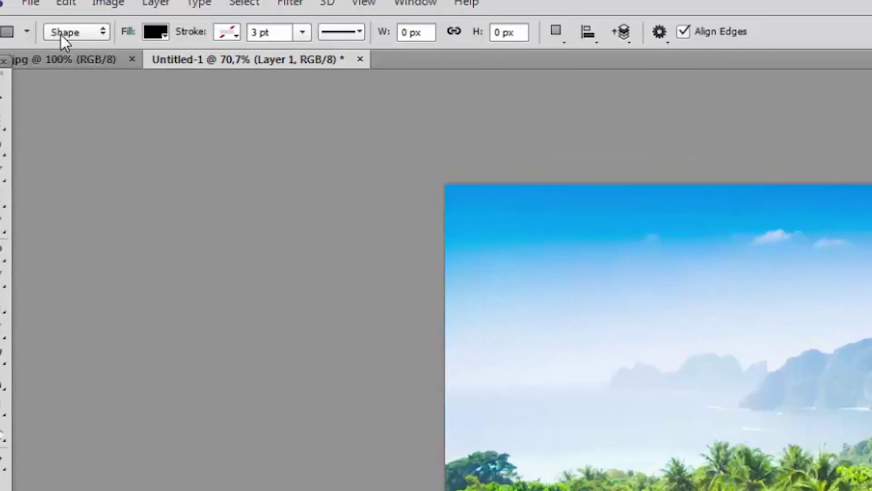
click(39, 18)
click(92, 55)
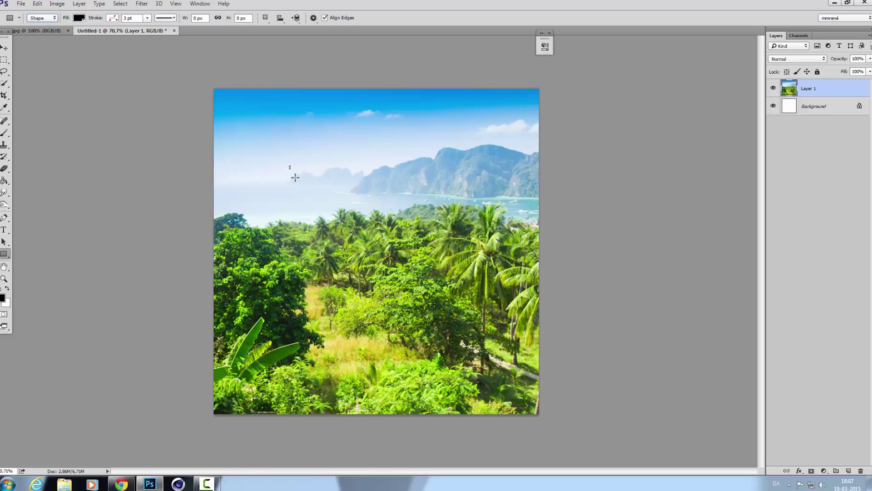
drag(660, 381, 743, 462)
Rotate the square 45° into a diamond and enlarge it to span the canvas from top centre.
click(7, 47)
click(519, 40)
key(ctrl+t)
drag(343, 232, 369, 183)
drag(307, 209, 368, 399)
drag(366, 296, 435, 225)
drag(378, 338, 388, 415)
key(Return)
key(ctrl+a)
Deselect, duplicate the diamond layer, and scale the copy proportionally to 86%.
key(ctrl+d)
key(ctrl+j)
key(ctrl+t)
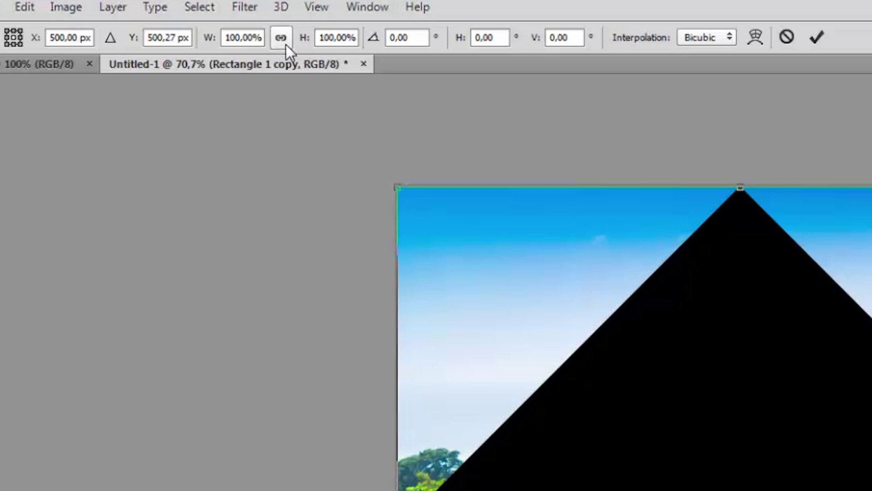
click(286, 44)
mouse_move(211, 42)
mouse_down()
mouse_move(197, 40)
mouse_move(202, 45)
mouse_up()
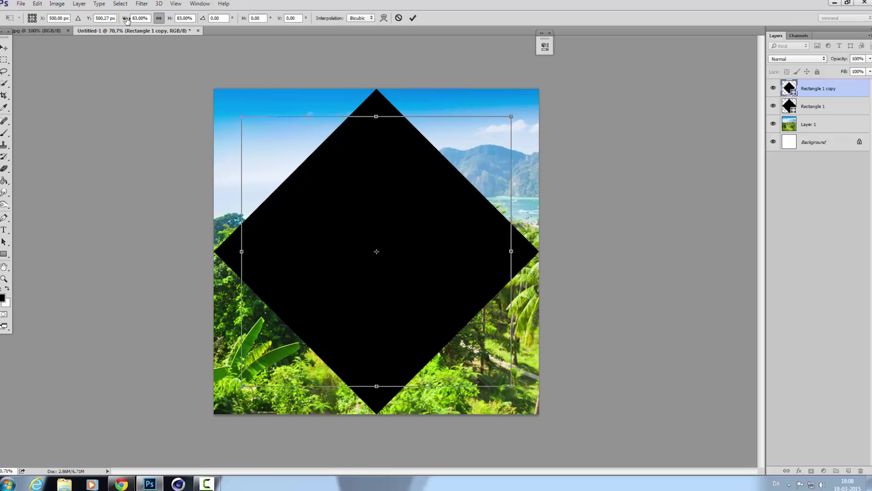
drag(126, 20, 132, 20)
Commit the transform and lower Rectangle 1's opacity to 67%.
click(800, 110)
key(Escape)
key(Return)
click(783, 108)
drag(869, 59, 852, 73)
Rescale the Rectangle 1 copy diamond proportionally to 86%.
click(829, 93)
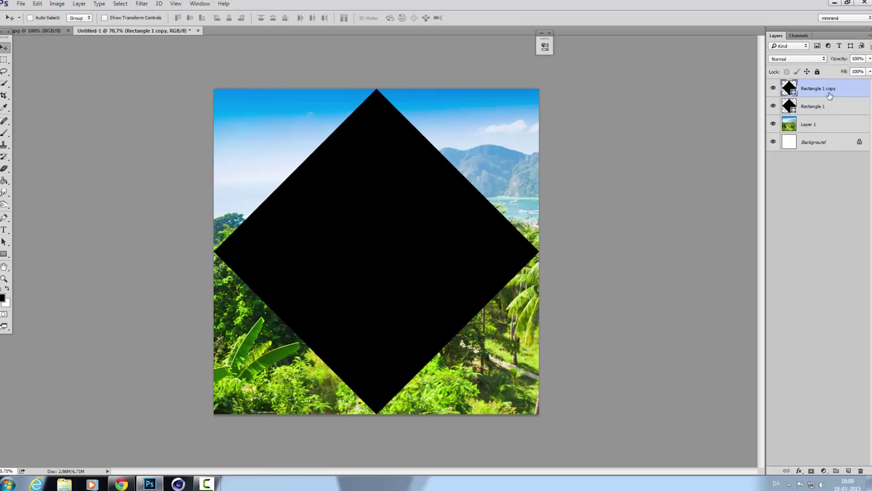
key(ctrl+t)
click(159, 18)
drag(127, 20, 122, 20)
Apply the 86% scaling and restore Rectangle 1's opacity to 100%.
click(4, 47)
click(411, 181)
click(821, 106)
click(870, 58)
drag(870, 69, 871, 69)
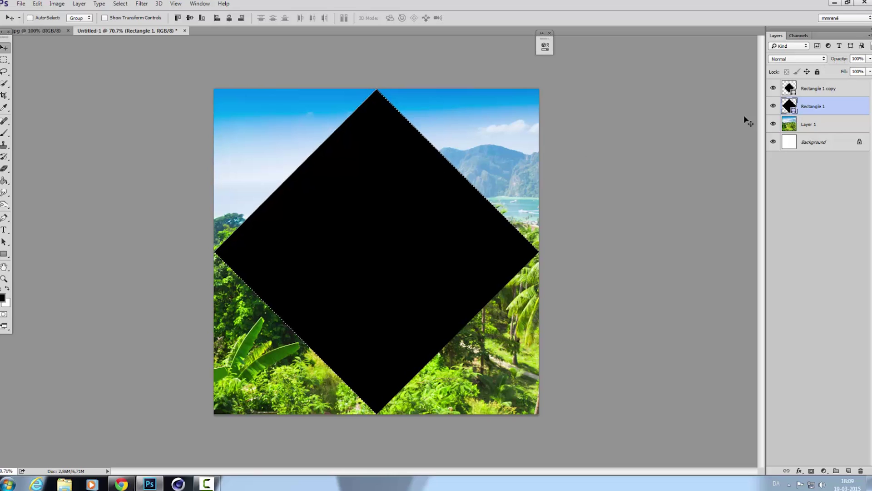
Copy the diamond area of Layer 1 to Layer 2, delete the inner diamond, and hide both rectangles.
click(804, 125)
key(ctrl+j)
ctrl+click(790, 91)
click(774, 88)
click(773, 106)
key(Delete)
key(ctrl+d)
key(ctrl)
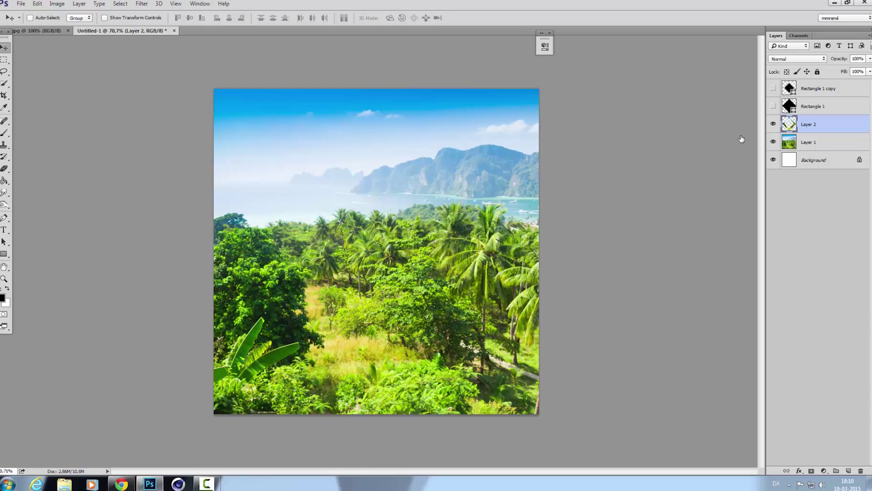
Flip Layer 2's diamond landscape band horizontally via Edit > Transform.
key(alt+e)
key(a)
key(Return)
key(v)
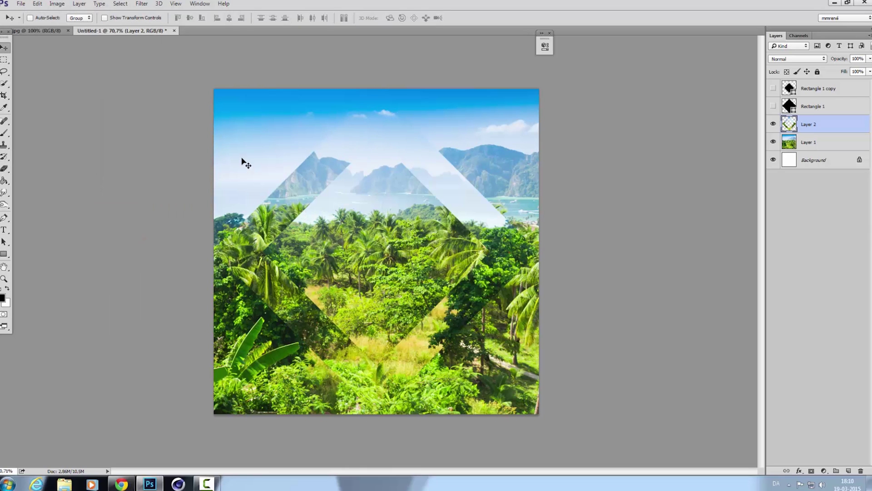